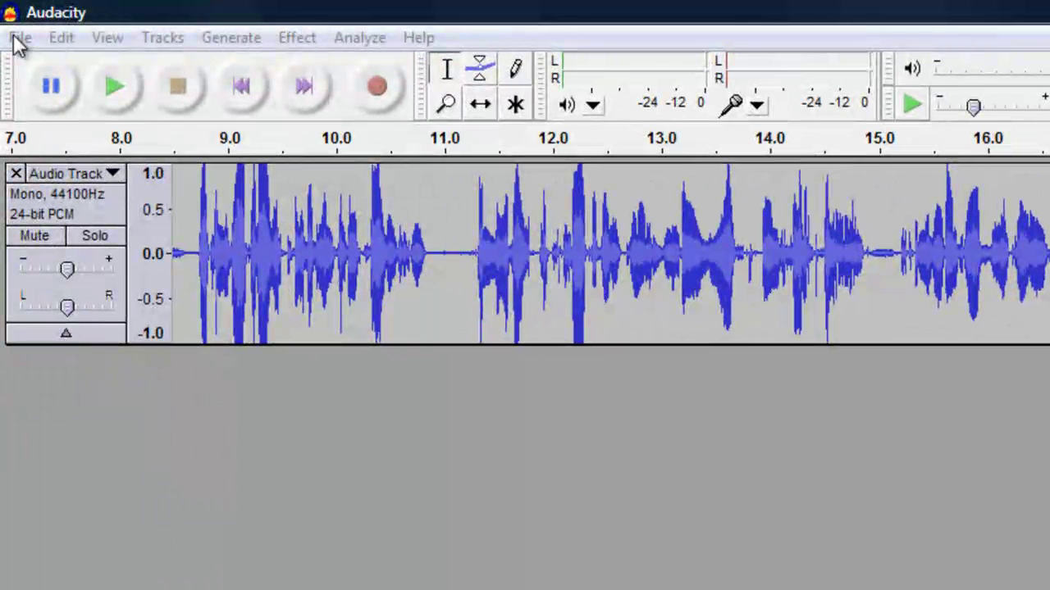
- Open the Export File dialog from the File menu, with MP3 Files as the format
{"action": "left_click", "coordinate": [16, 38]}
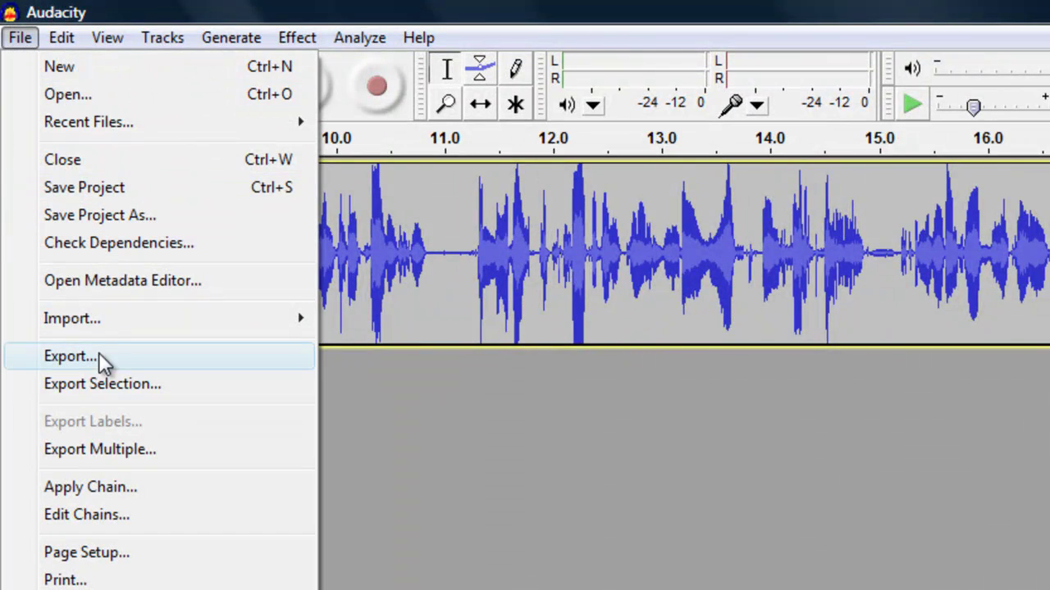
{"action": "left_click", "coordinate": [69, 357]}
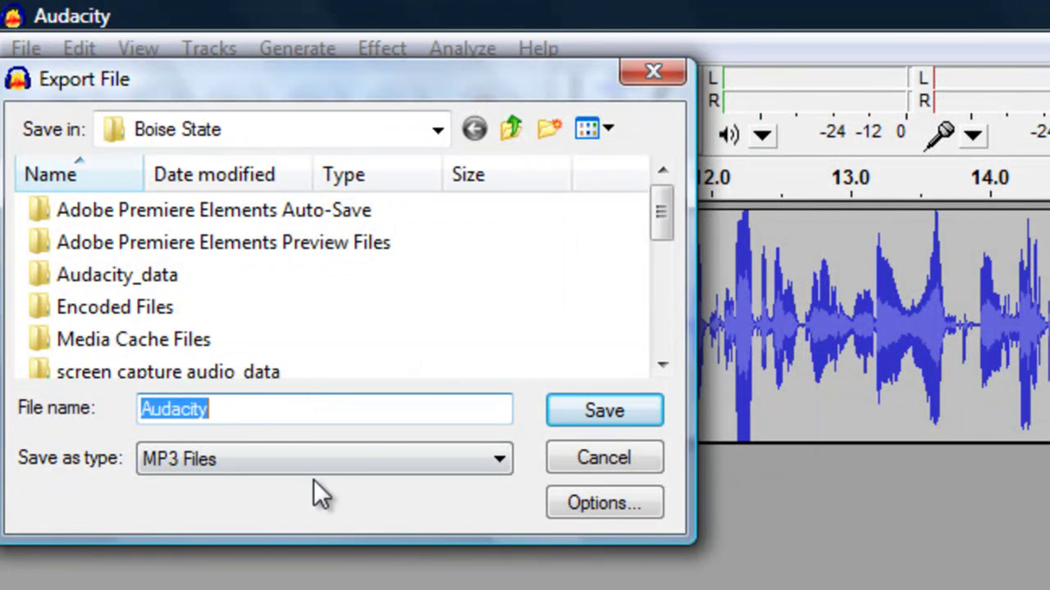
- Move the export destination up to the Desktop and into the user's personal folder
{"action": "left_click", "coordinate": [509, 132]}
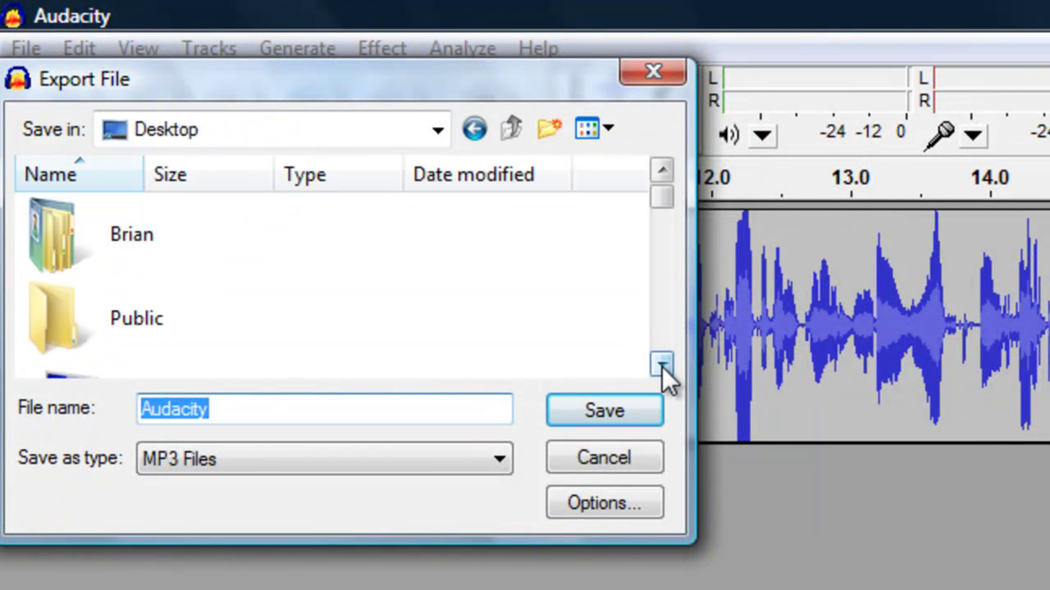
{"action": "left_click_drag", "start_coordinate": [662, 366], "coordinate": [662, 367]}
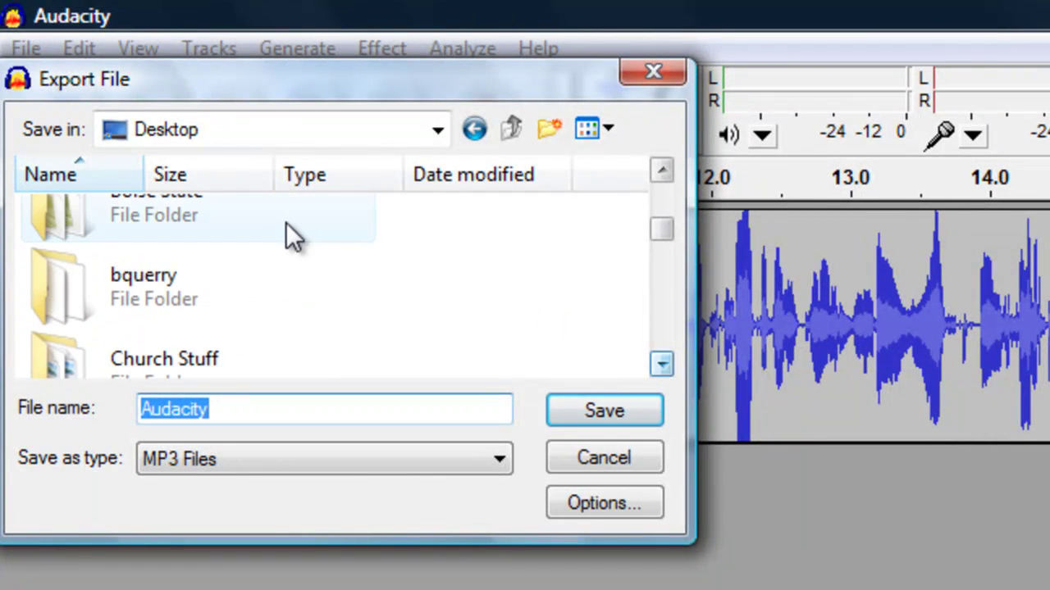
{"action": "double_click", "coordinate": [137, 286]}
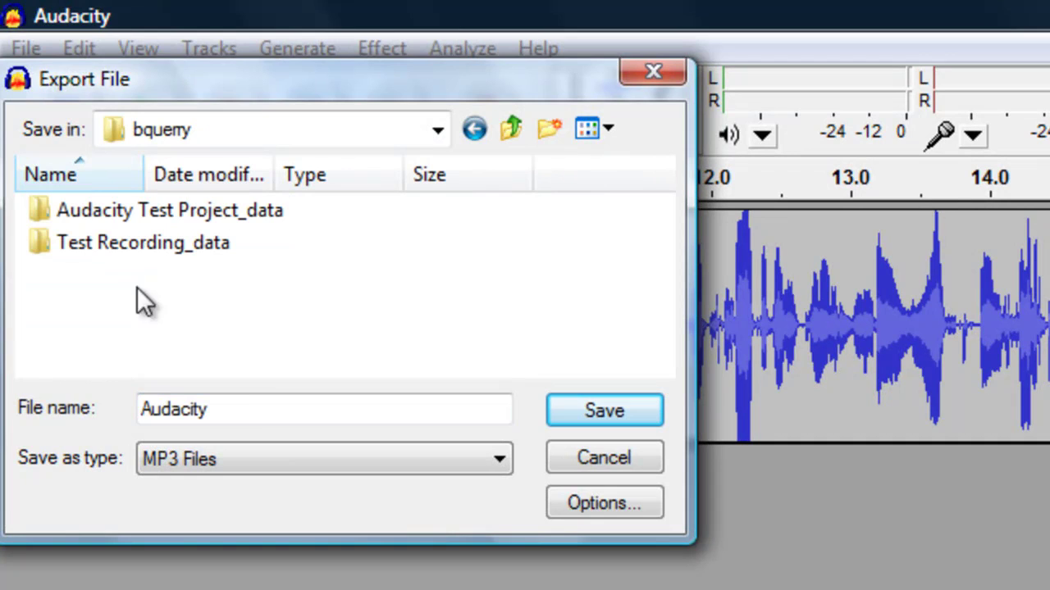
{"action": "left_click", "coordinate": [244, 405]}
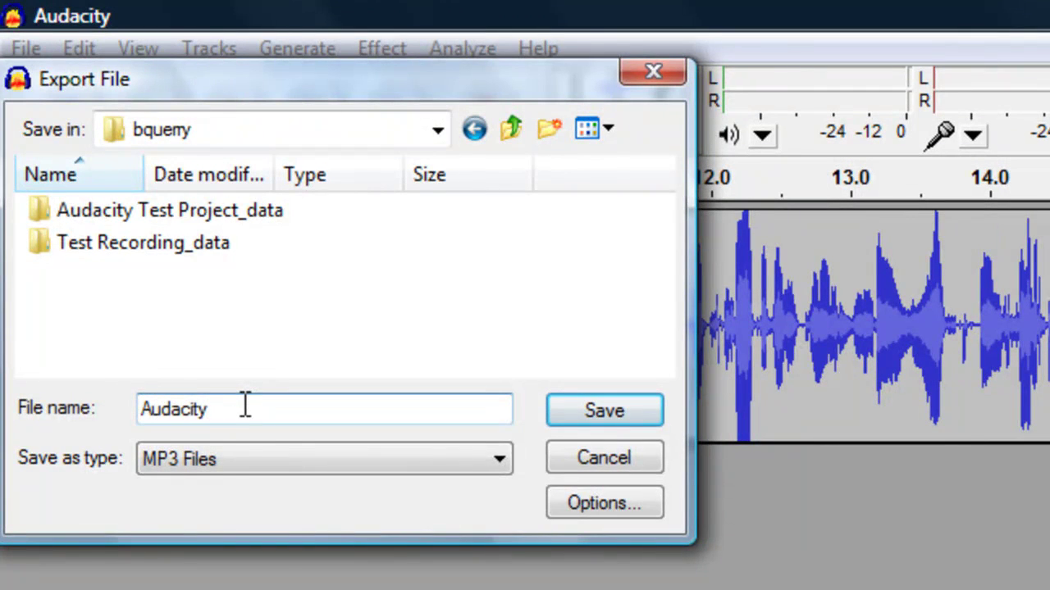
- Replace the default file name with 'Sample File' and save the MP3 export
{"action": "key", "text": "BackSpace"}
{"action": "key", "text": "BackSpace"}
{"action": "key", "text": "BackSpace"}
{"action": "key", "text": "BackSpace"}
{"action": "key", "text": "BackSpace"}
{"action": "key", "text": "BackSpace"}
{"action": "key", "text": "BackSpace"}
{"action": "key", "text": "BackSpace"}
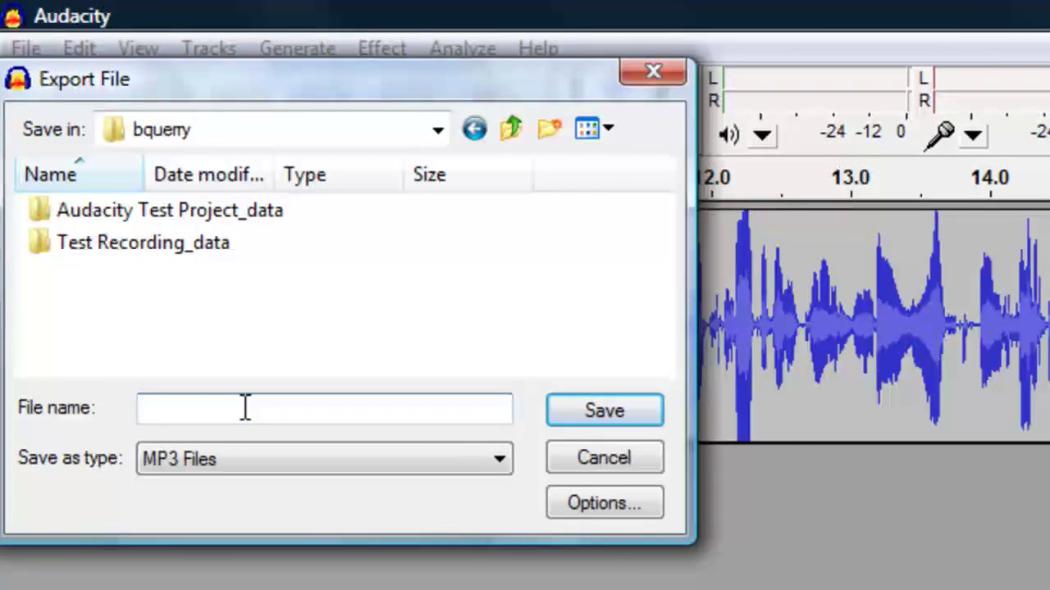
{"action": "type", "text": "Sample"}
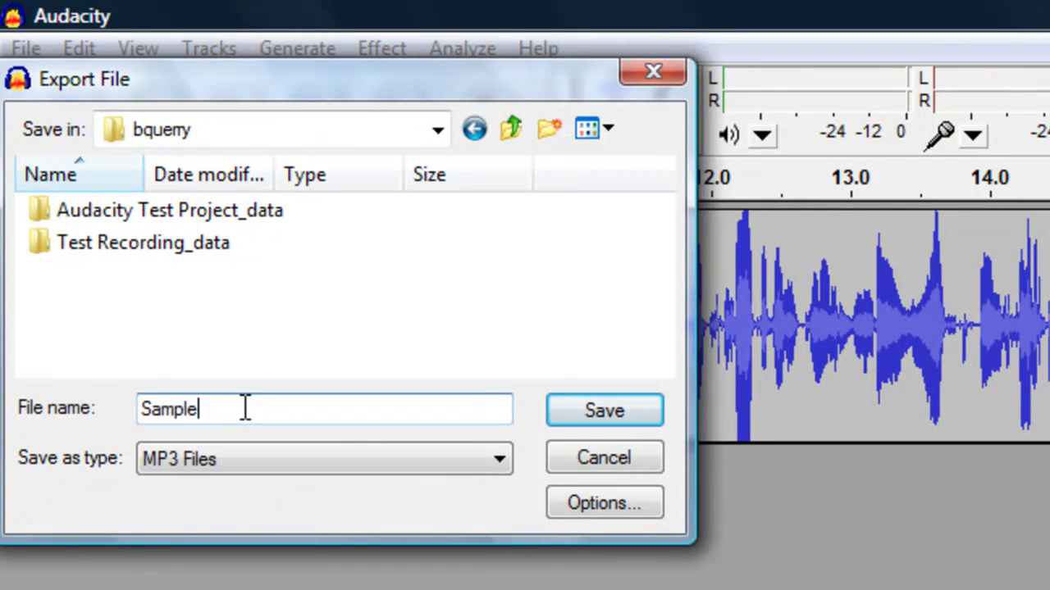
{"action": "type", "text": " File"}
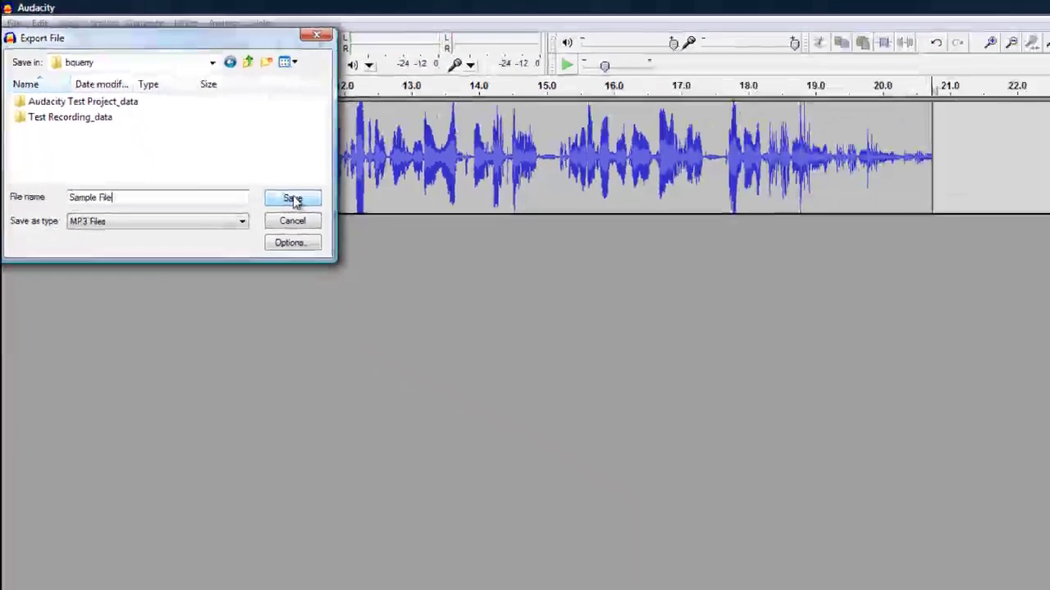
{"action": "left_click", "coordinate": [293, 200]}
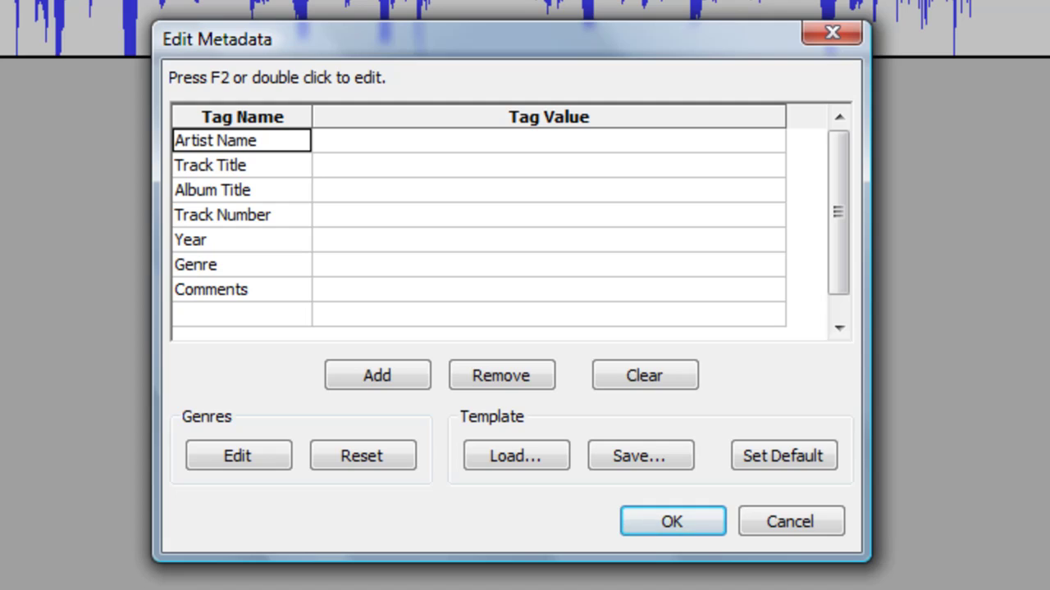
- Enter the artist's name as Artist Name and 'Sample File' as the Track Title tag
{"action": "left_click", "coordinate": [486, 150]}
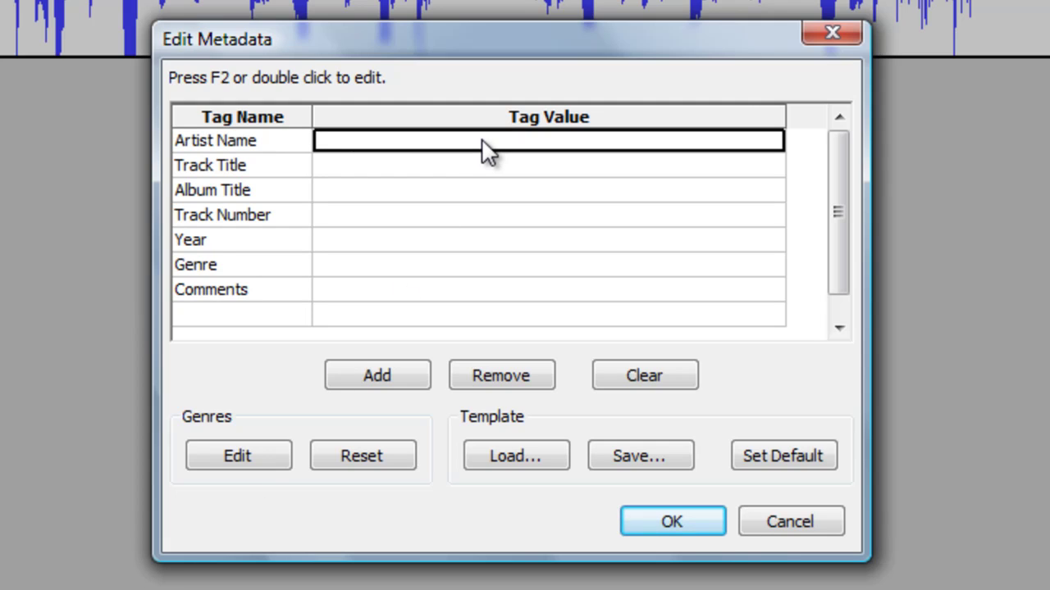
{"action": "double_click", "coordinate": [486, 150]}
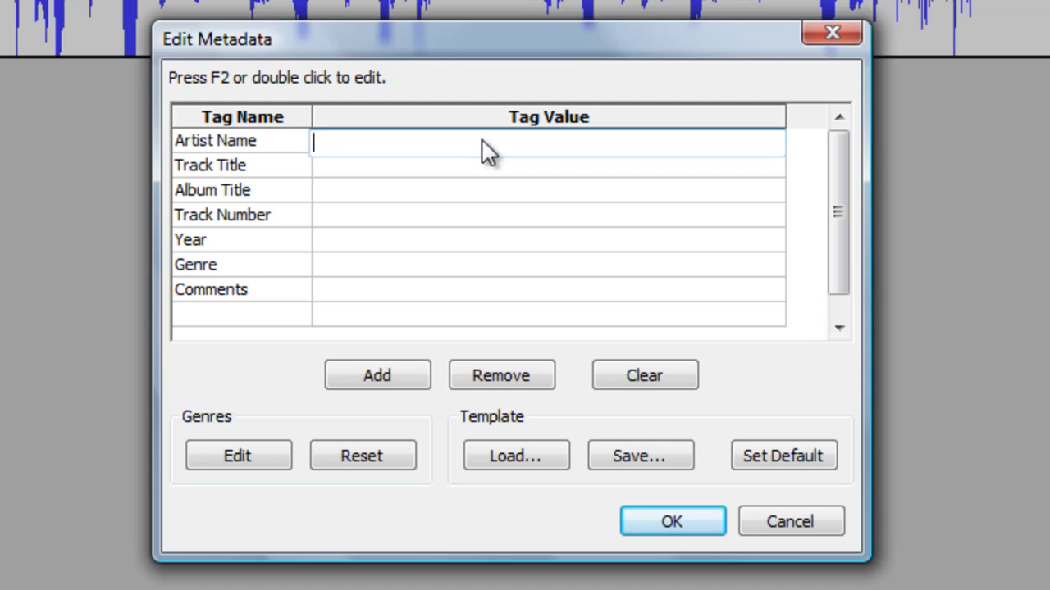
{"action": "type", "text": "Brian Querry"}
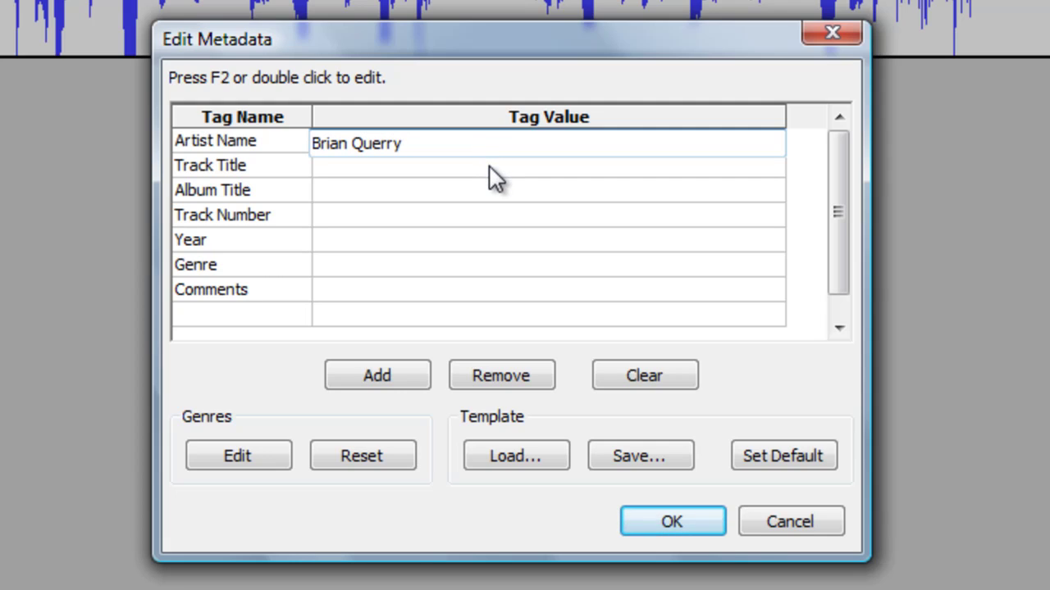
{"action": "left_click", "coordinate": [494, 178]}
{"action": "left_click", "coordinate": [489, 168]}
{"action": "type", "text": "Sample "}
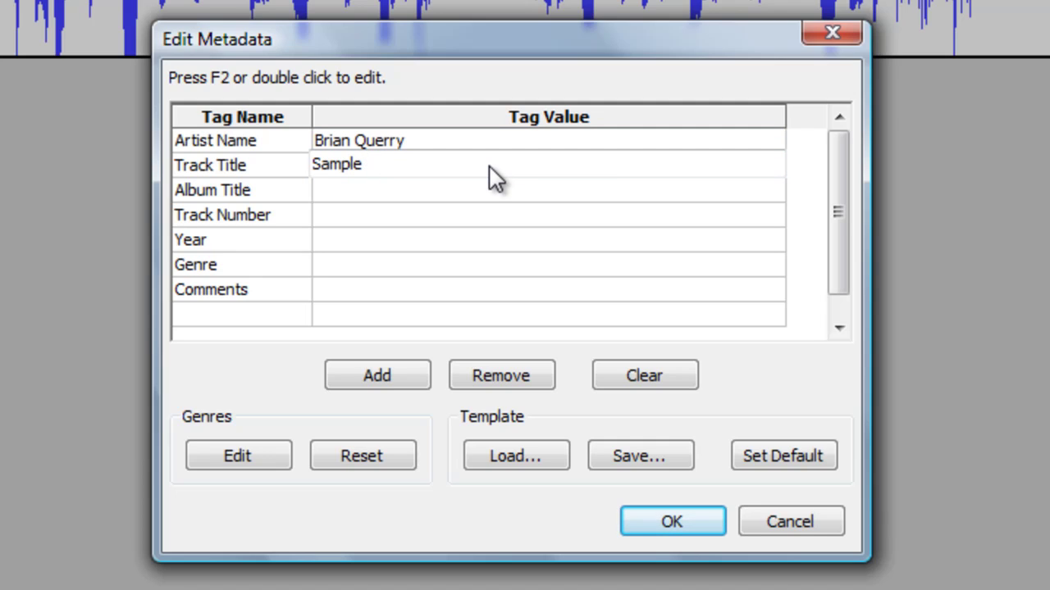
{"action": "type", "text": "File"}
{"action": "key", "text": "Return"}
- Enter 2010 as the Year tag value, leaving the other tags blank
{"action": "left_click", "coordinate": [460, 201]}
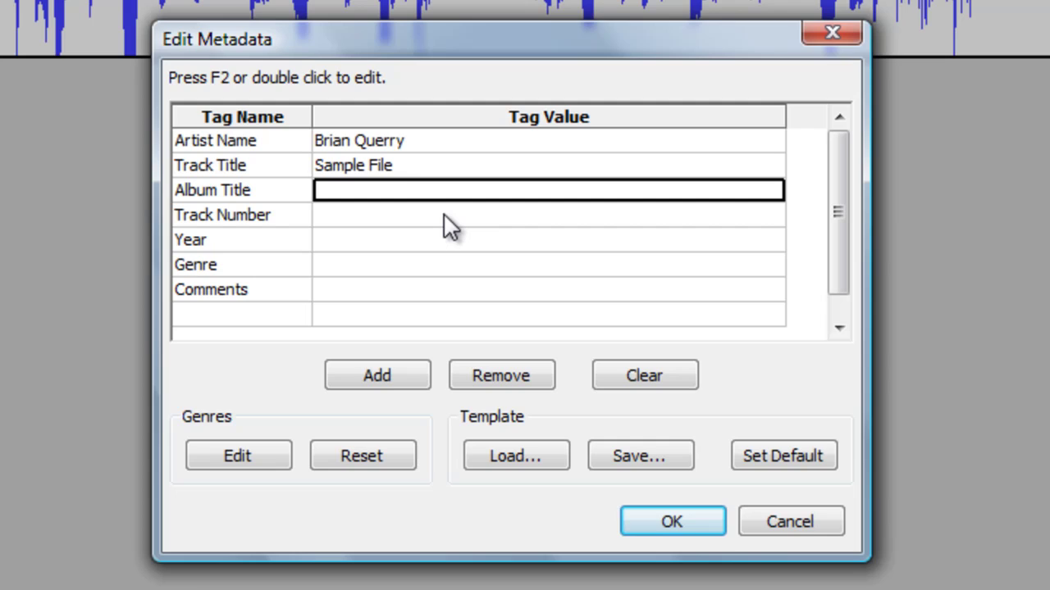
{"action": "left_click", "coordinate": [444, 216]}
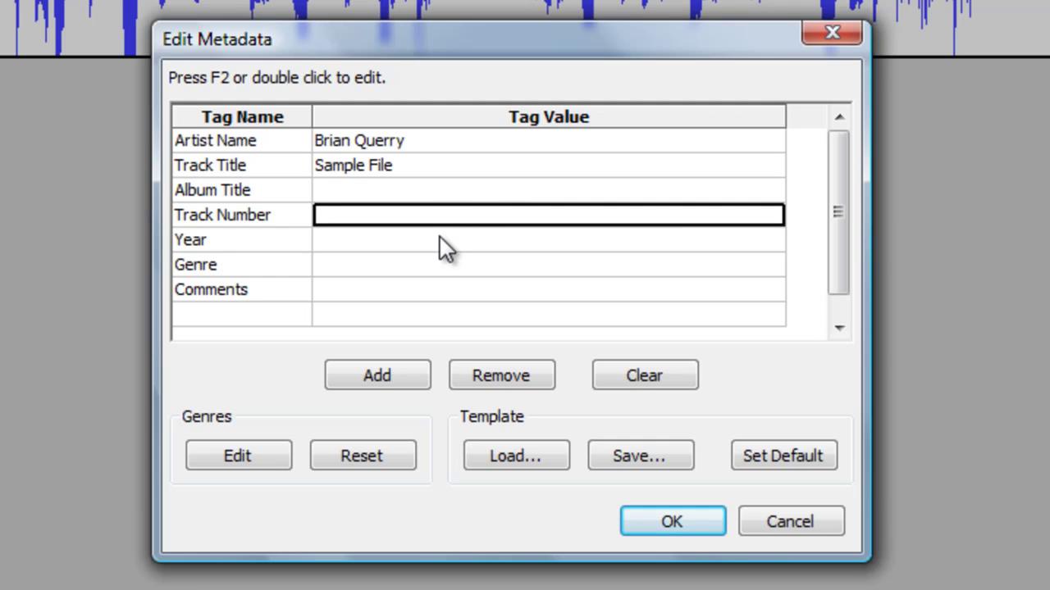
{"action": "left_click", "coordinate": [439, 246]}
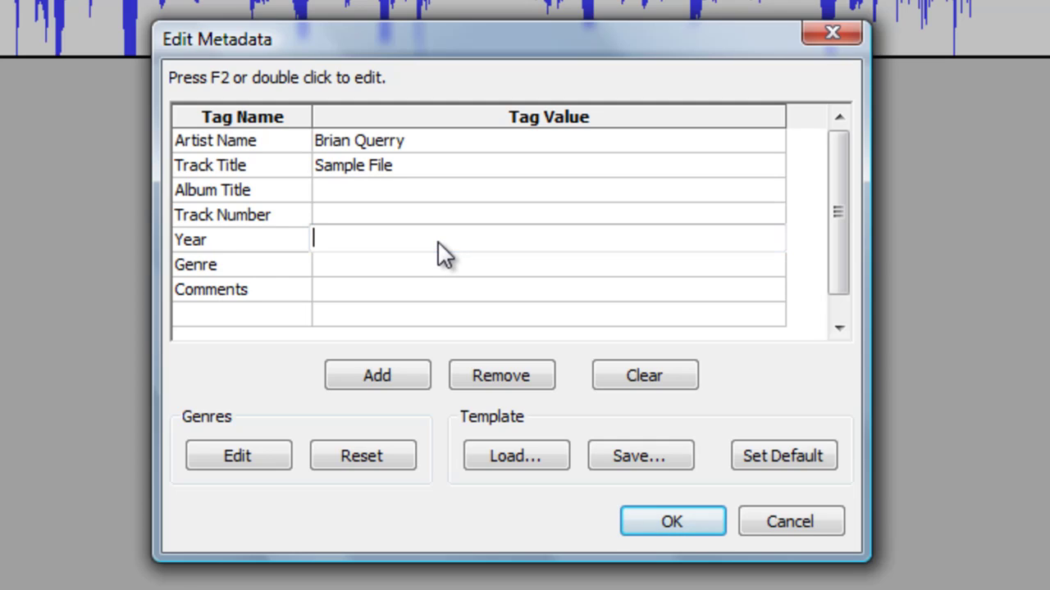
{"action": "type", "text": "2010"}
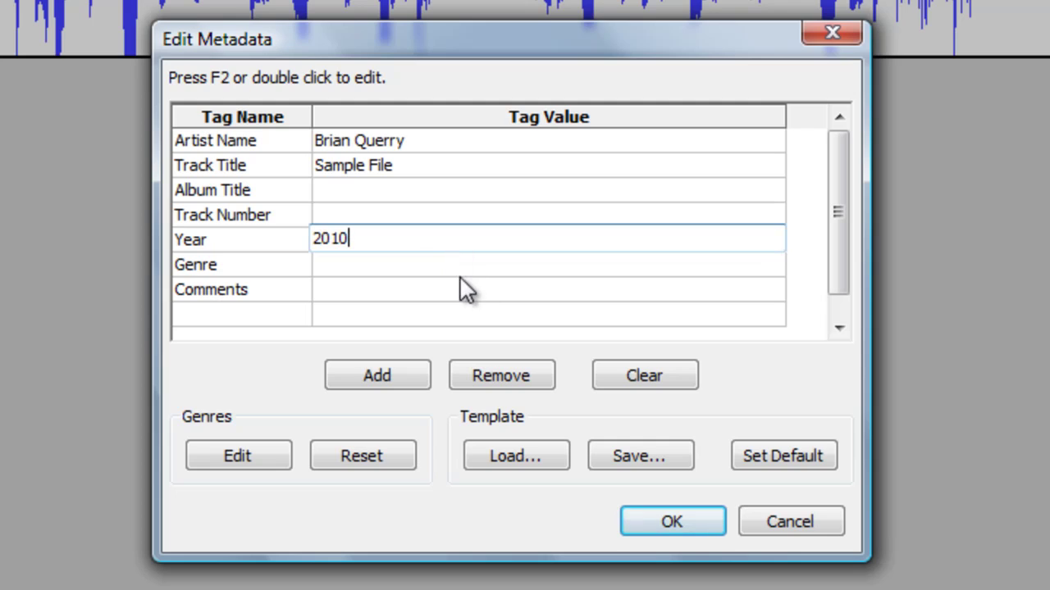
{"action": "left_click", "coordinate": [464, 298]}
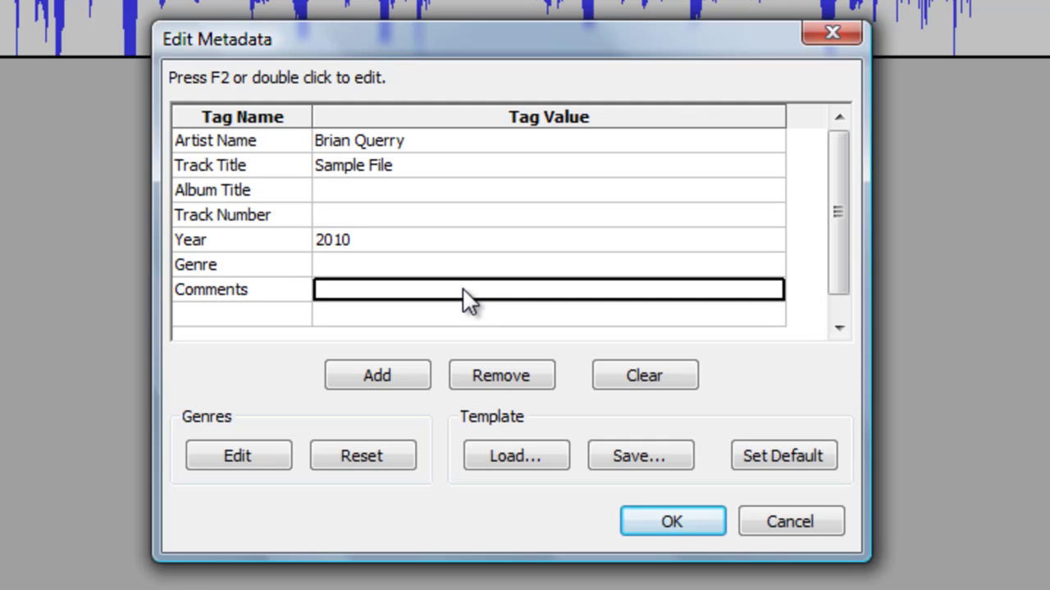
- Accept the metadata tags and run the 128 Kbps MP3 export
{"action": "left_click", "coordinate": [671, 522]}
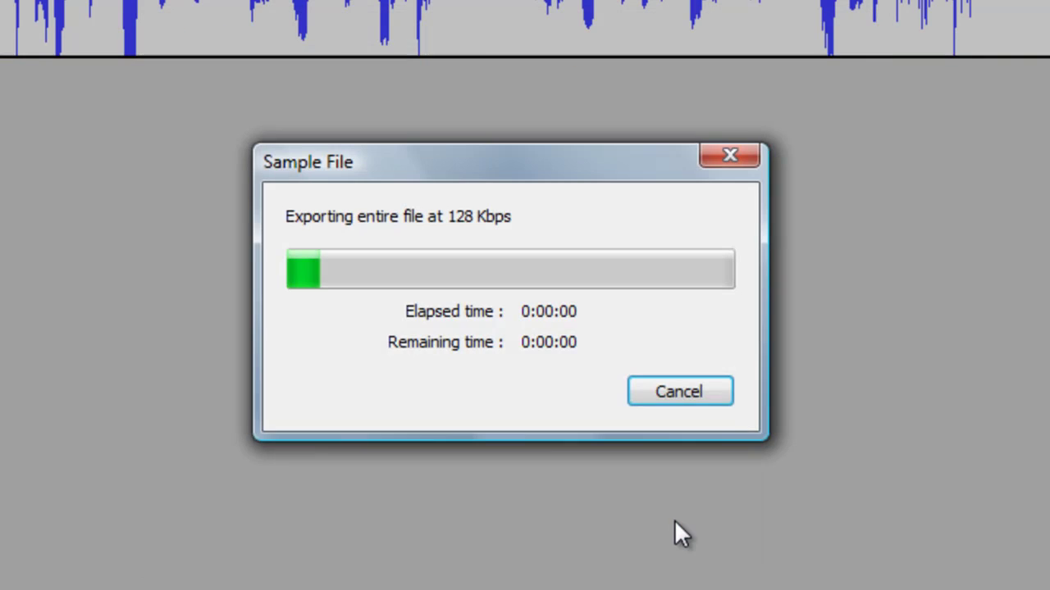